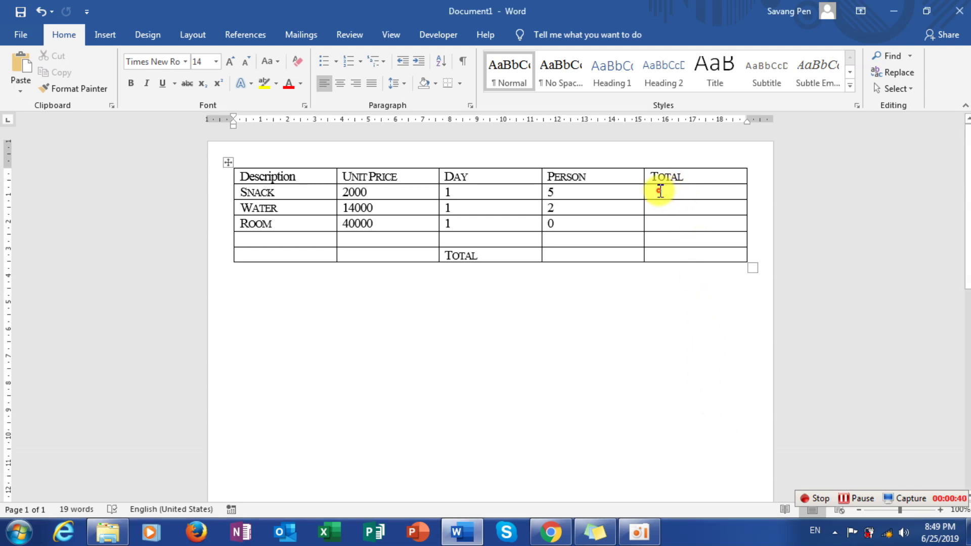
Add a blank line beneath the Snack/Water/Room cost table.
click(660, 191)
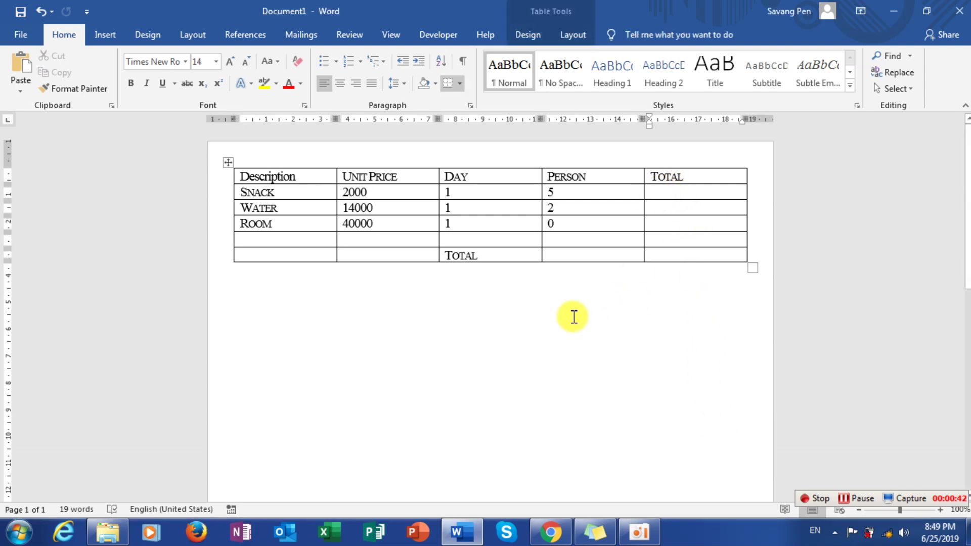
click(572, 316)
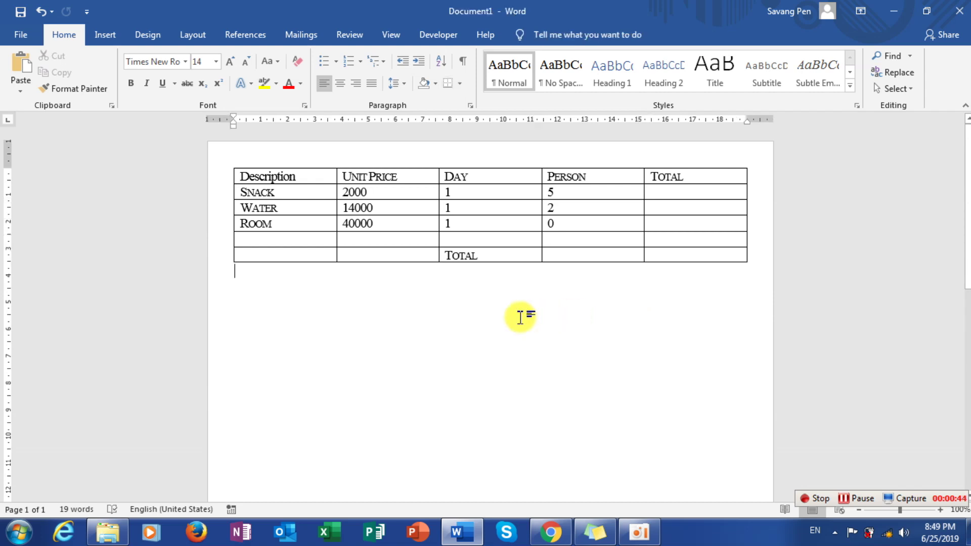
key(Return)
key(Return)
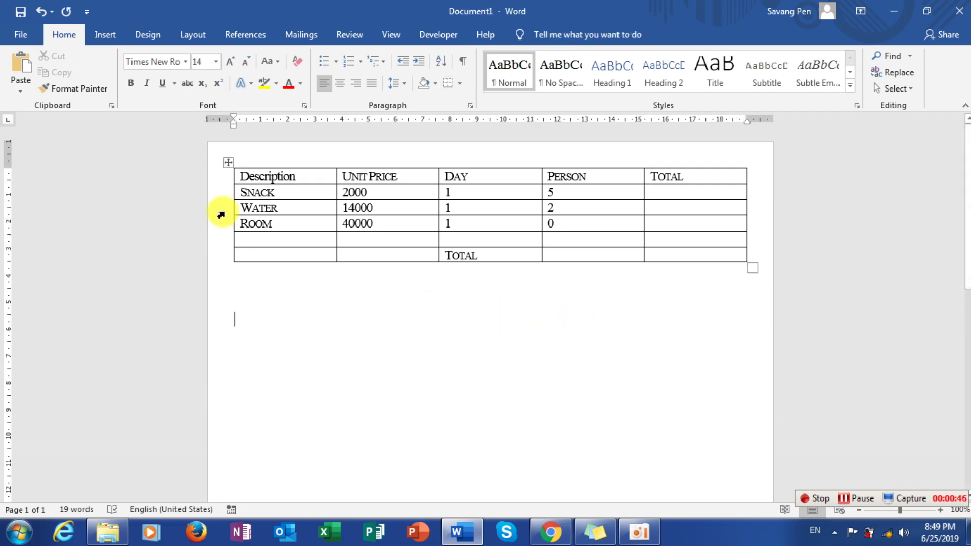
Insert a 5-column by 4-row table below the cost table.
click(105, 34)
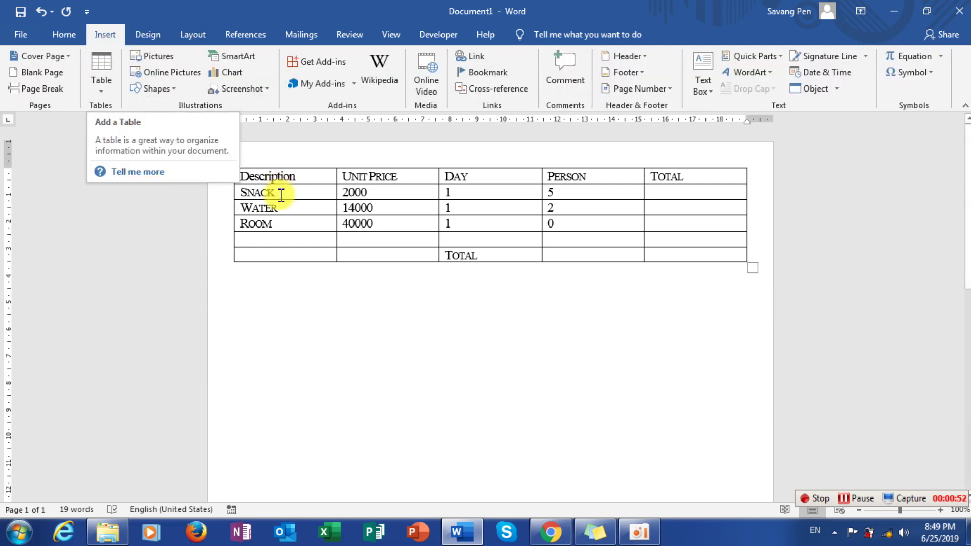
mouse_move(490, 214)
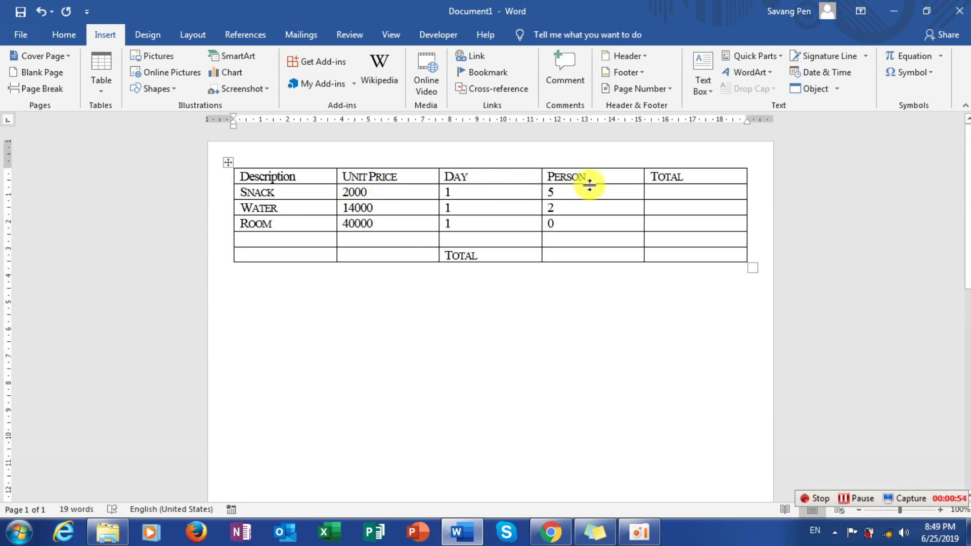
click(101, 87)
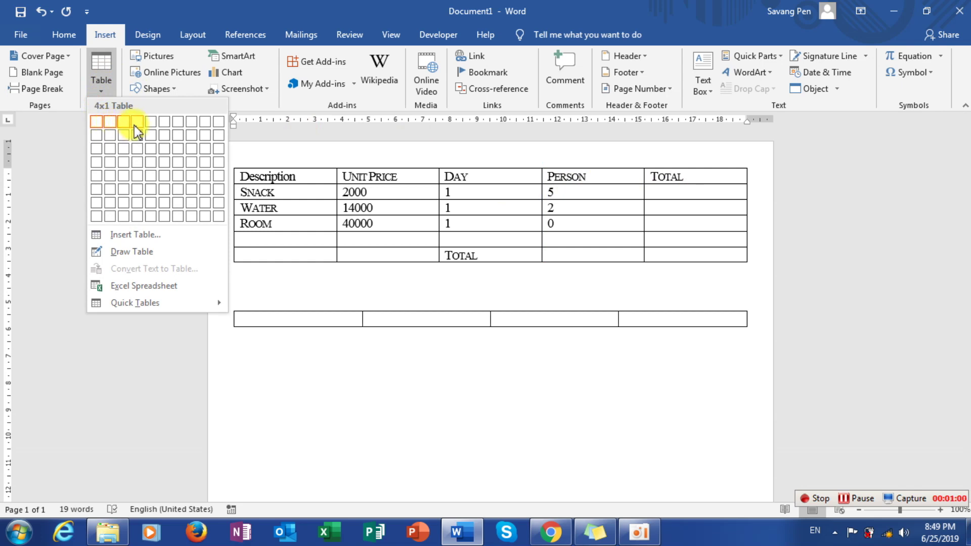
click(149, 166)
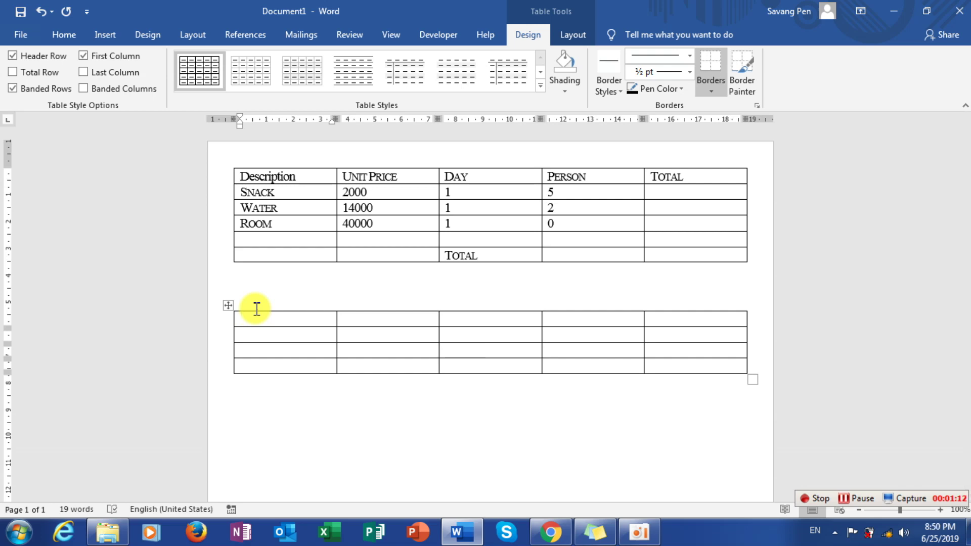
Fill the header row with Description, Unit Price, Day, Person and Total.
text(D)
text(es)
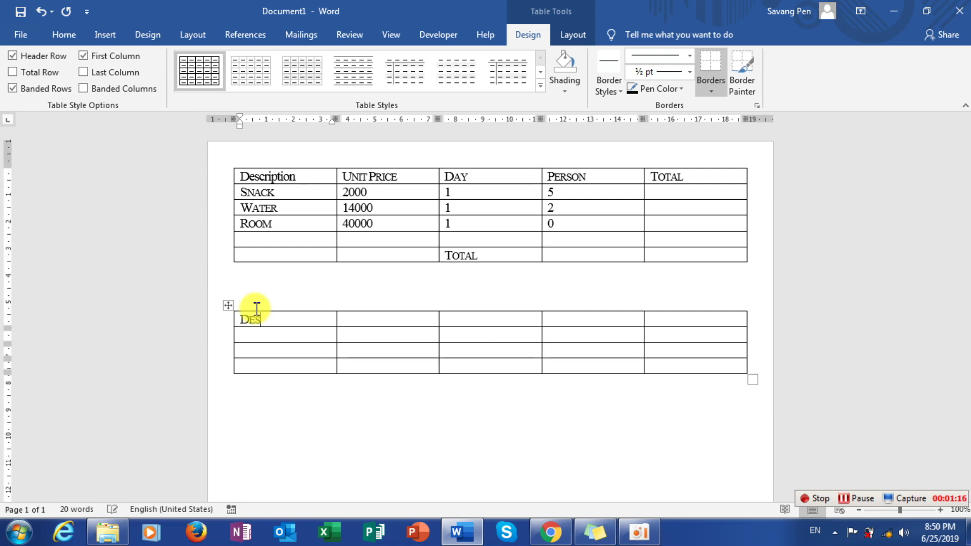
text(cri)
text(ption)
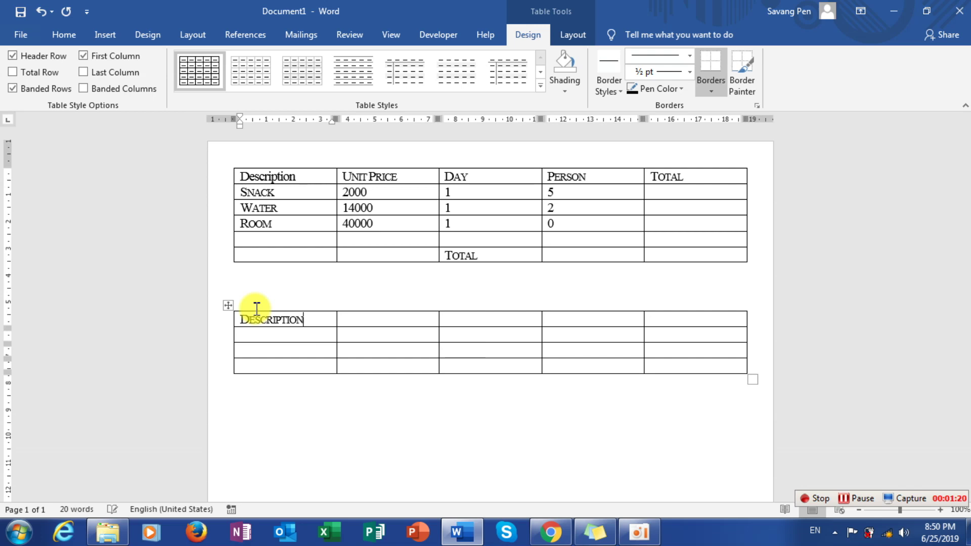
key(Tab)
text(Uni)
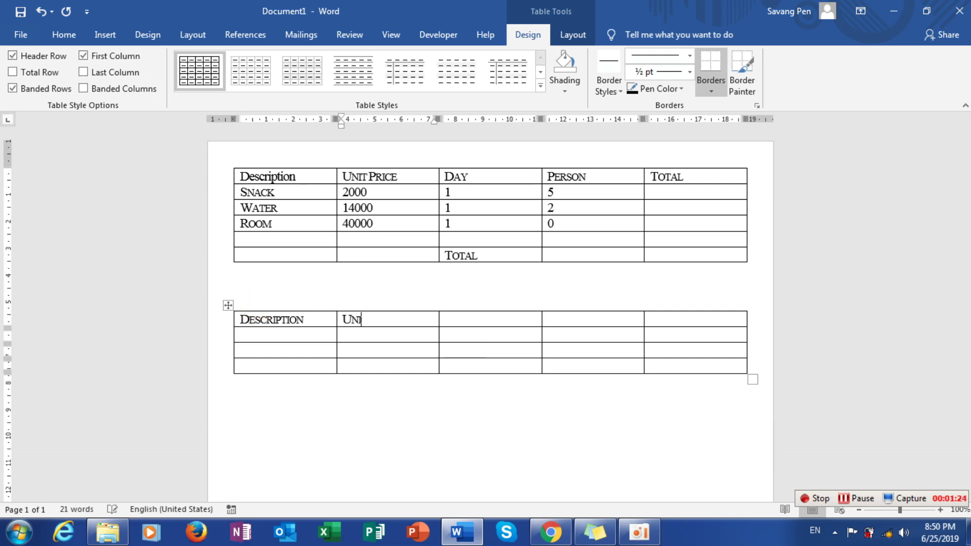
text(t Pri)
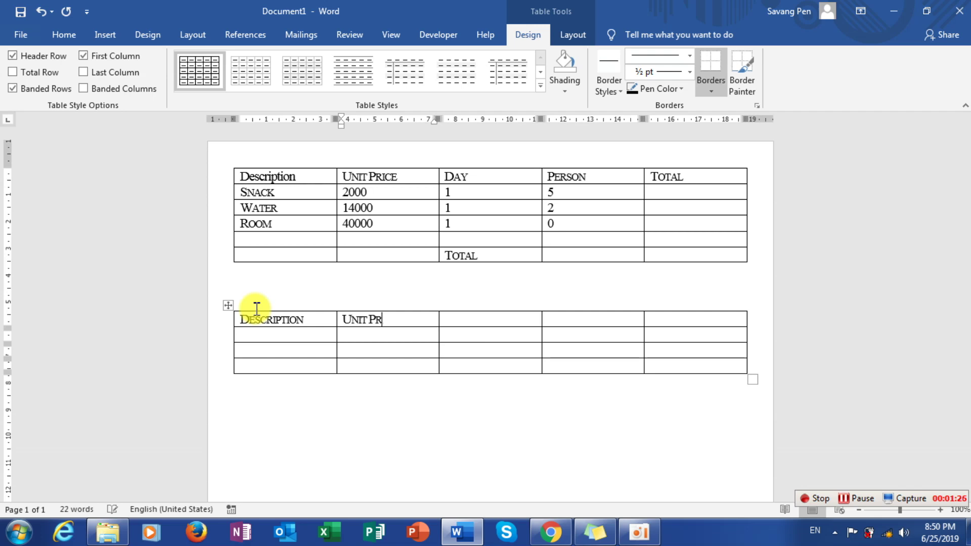
text(ce)
key(Tab)
text(Day)
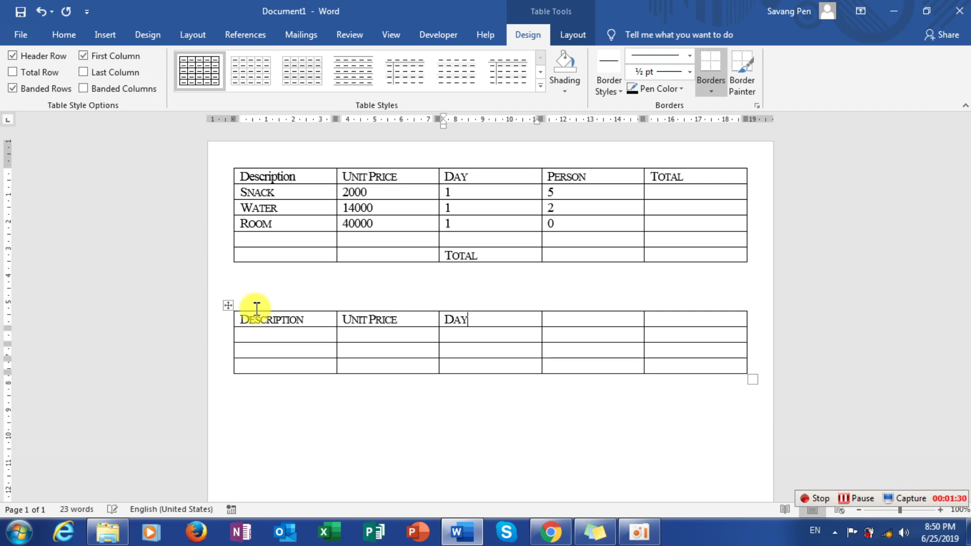
key(Tab)
text(Per)
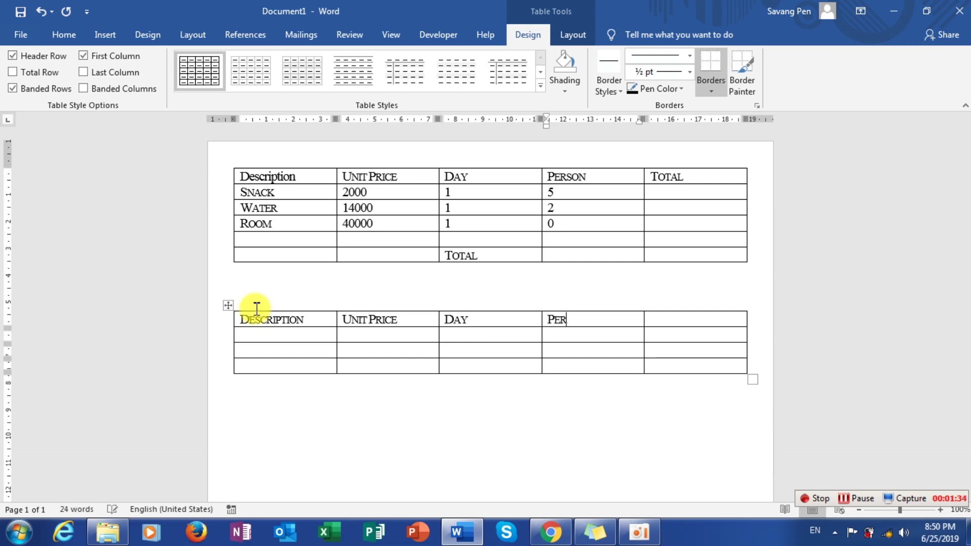
text(son)
key(Tab)
text(T)
text(otal)
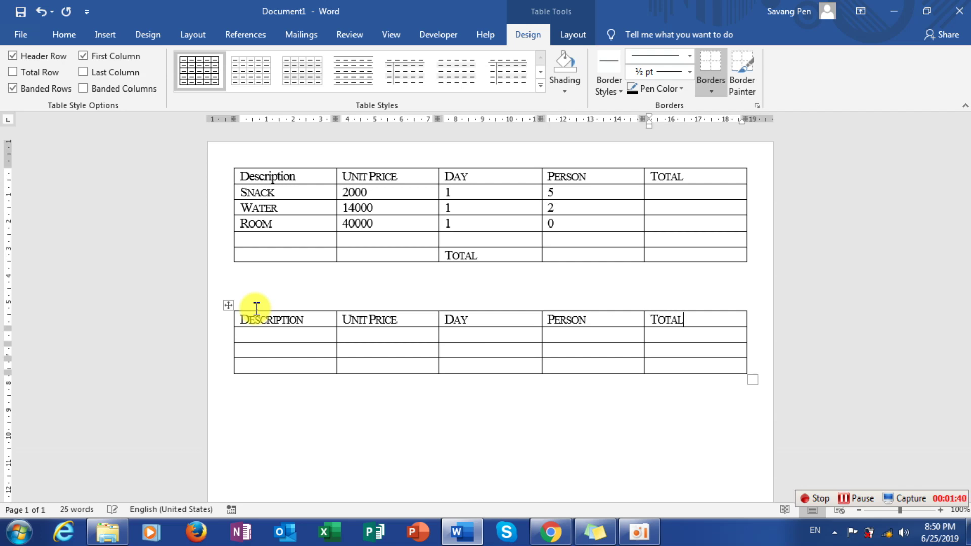
Enter Snack, Water and Room down the first column.
click(248, 335)
text(S)
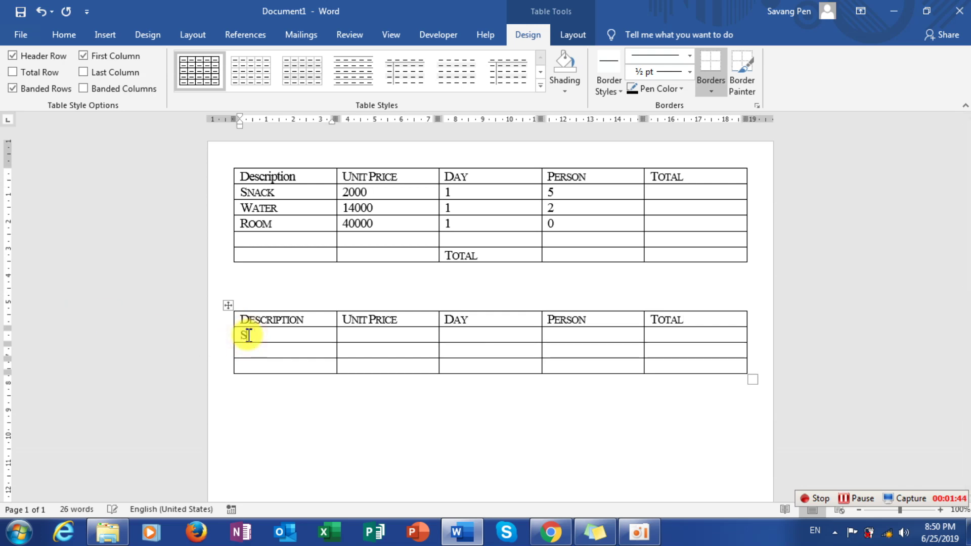
text(nack)
key(Down)
text(Wat)
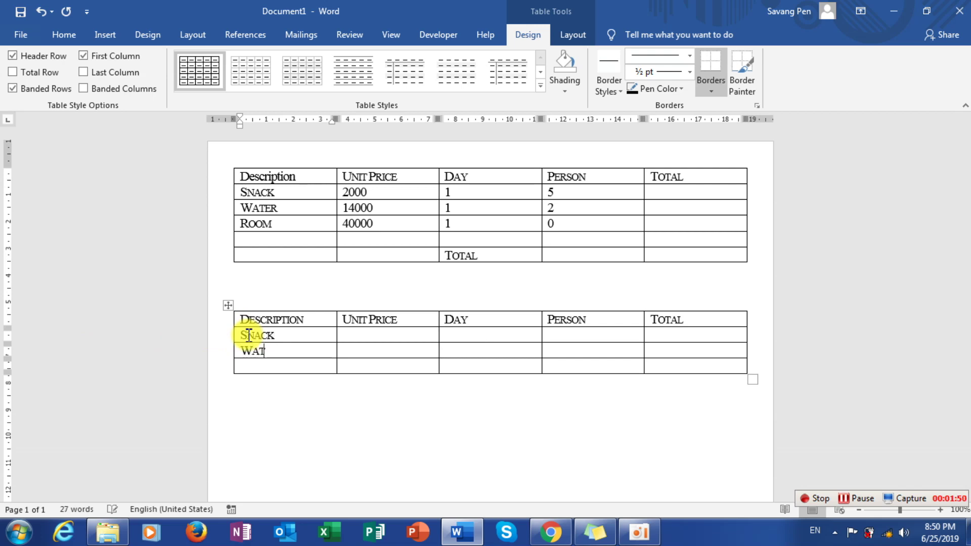
text(er)
key(Down)
text(Roo)
text(m)
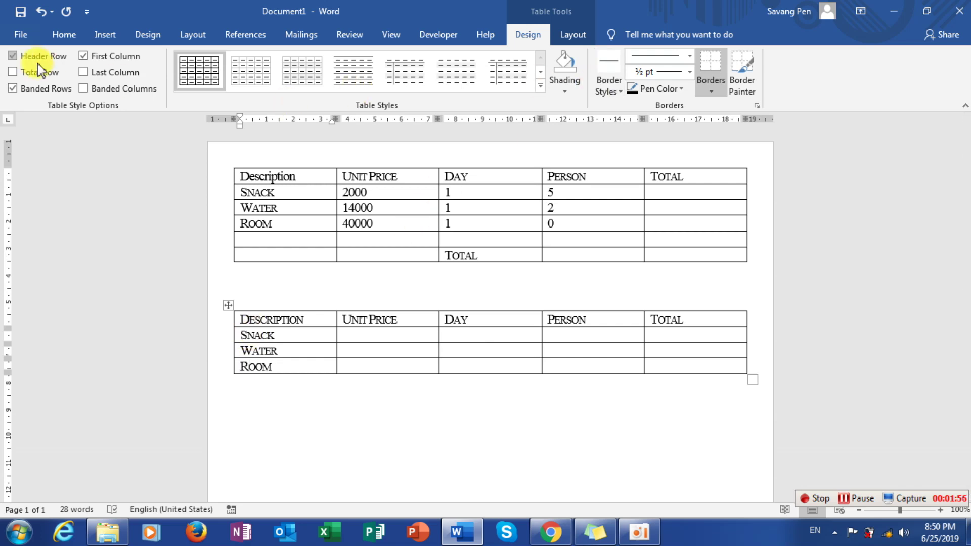
Add a row below Room and give Snack unit price 2000, 1 day, 5 persons.
click(577, 36)
click(248, 65)
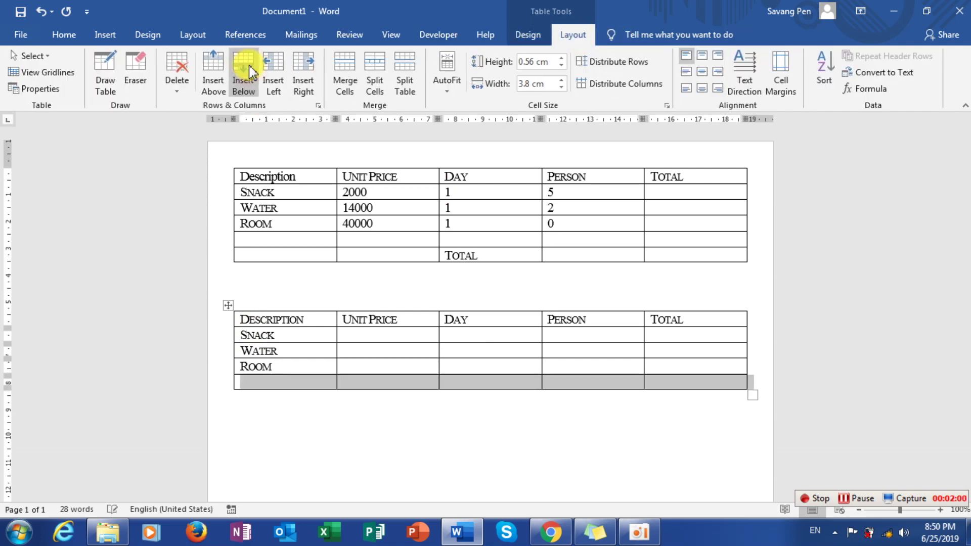
click(360, 331)
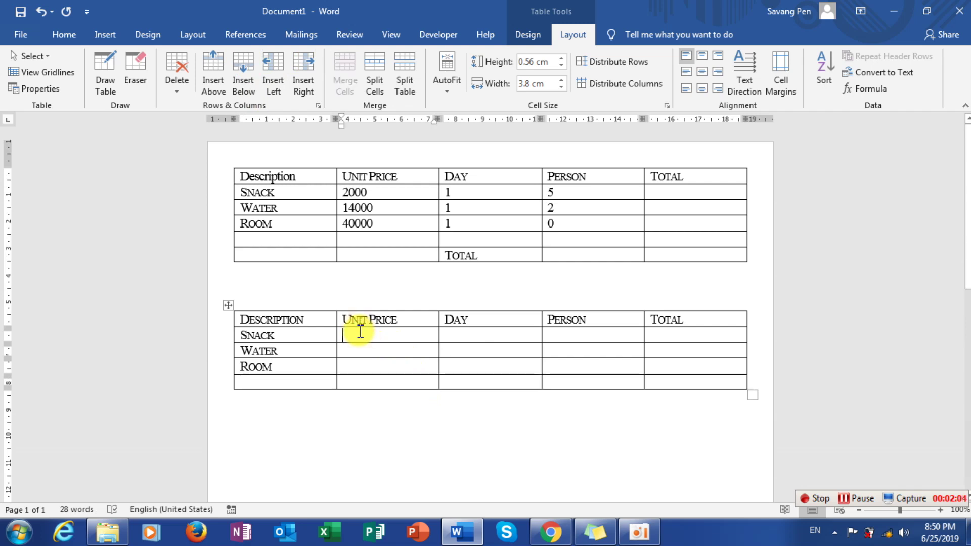
text(20)
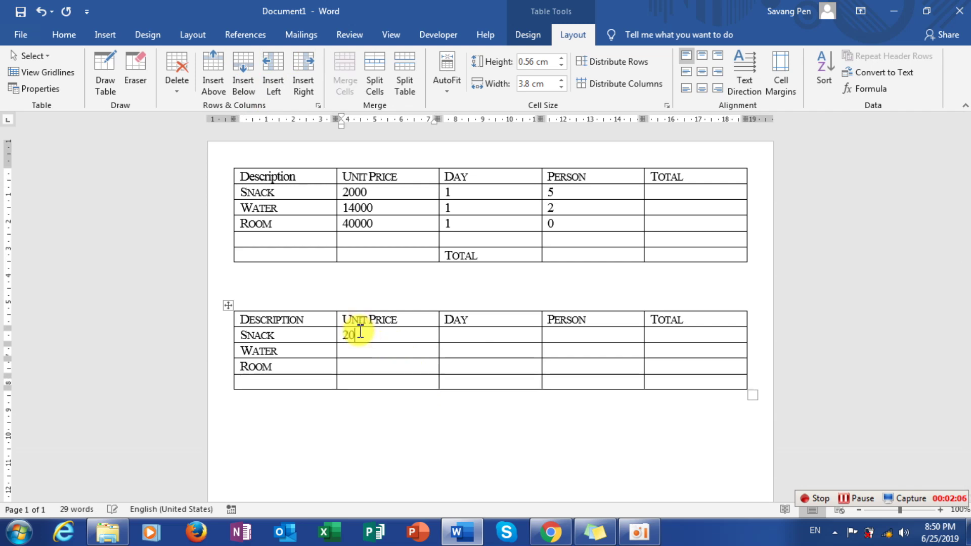
text(00)
key(Tab)
text(1)
key(Tab)
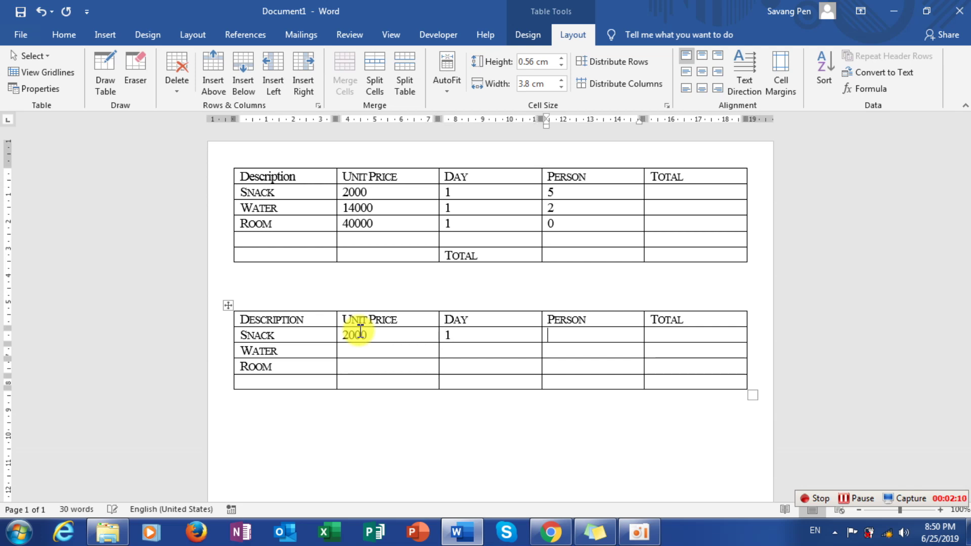
text(5)
Give the Water row unit price 14000, 1 day and 2 persons.
key(Down)
key(shift+Tab)
key(shift+Tab)
text(1400)
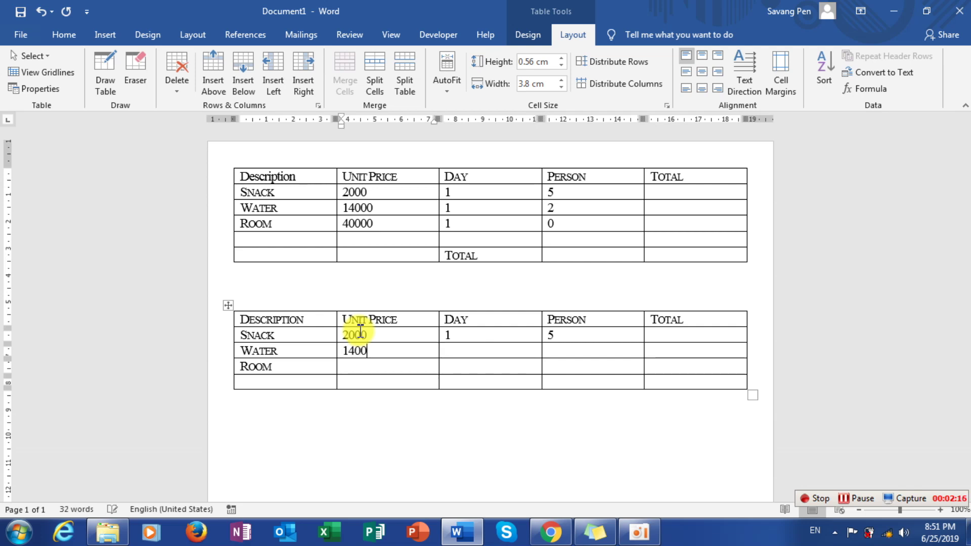
text(0)
key(Tab)
text(1)
key(Tab)
text(2)
Give the Room row unit price 40000, 1 day and 0 persons.
key(Down)
key(Left)
key(Left)
text(400)
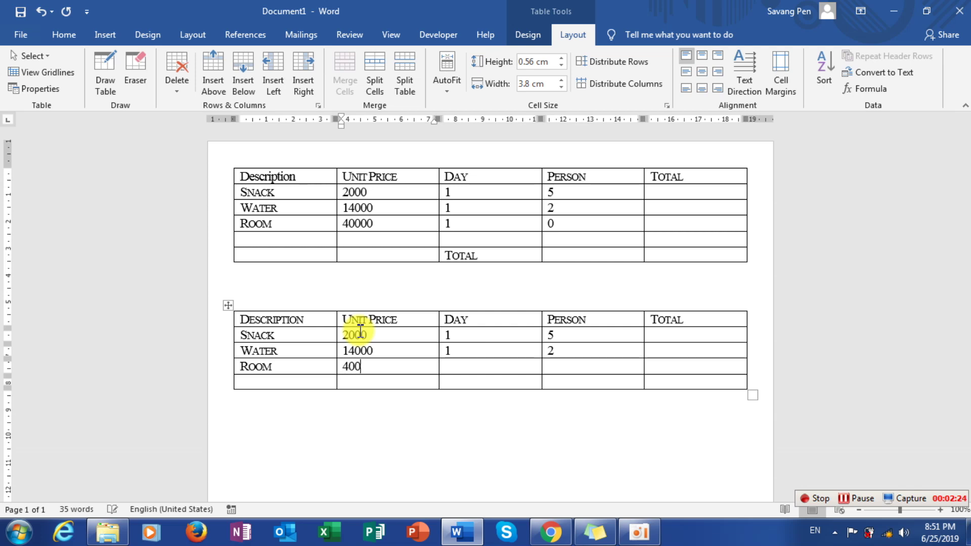
text(00)
key(Right)
text(1)
key(Right)
text(0)
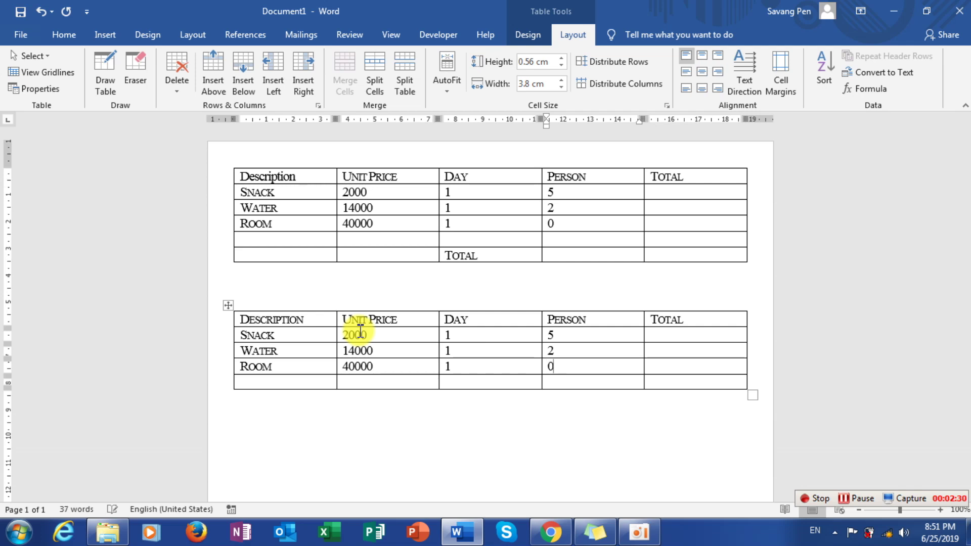
key(Right)
Type 'Total' in the bottom row's Person cell.
click(564, 385)
text(Total)
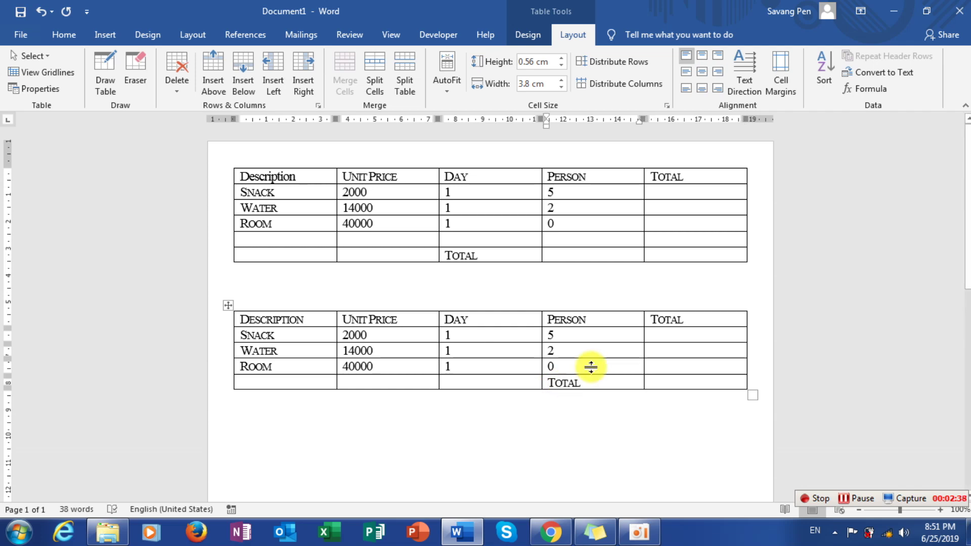
click(681, 334)
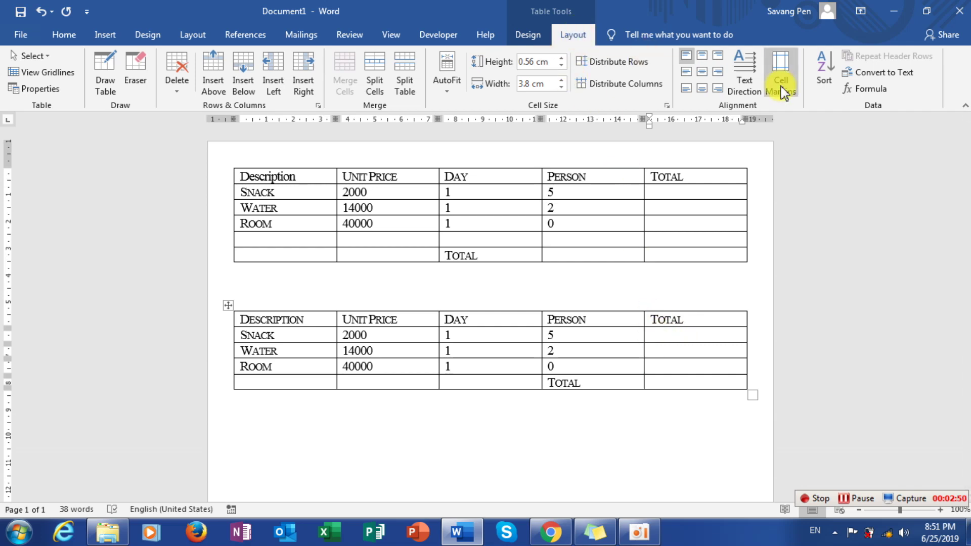
Compute the Snack total with the formula =2000*1*5, giving 10000.
click(871, 94)
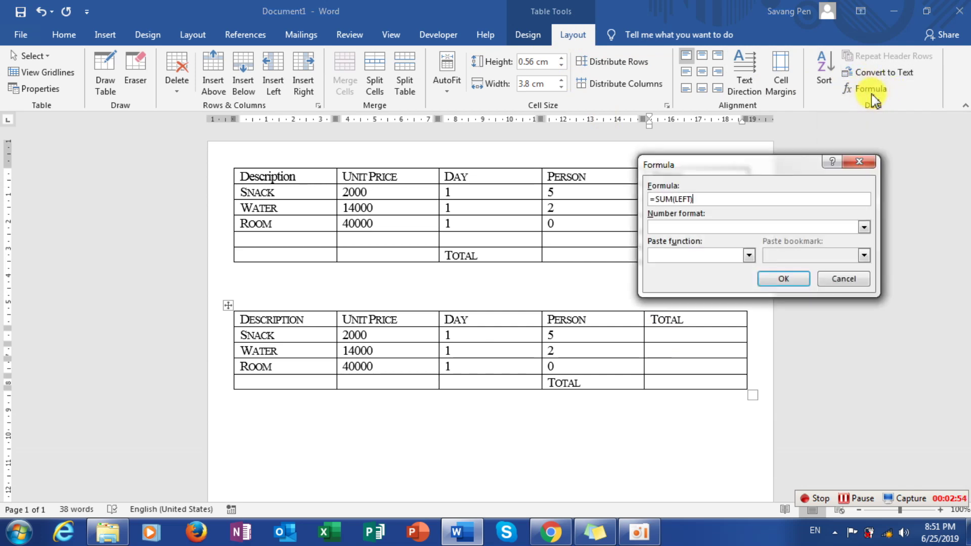
click(702, 199)
key(BackSpace)
key(BackSpace)
key(BackSpace)
key(BackSpace)
key(BackSpace)
key(BackSpace)
key(BackSpace)
key(BackSpace)
key(BackSpace)
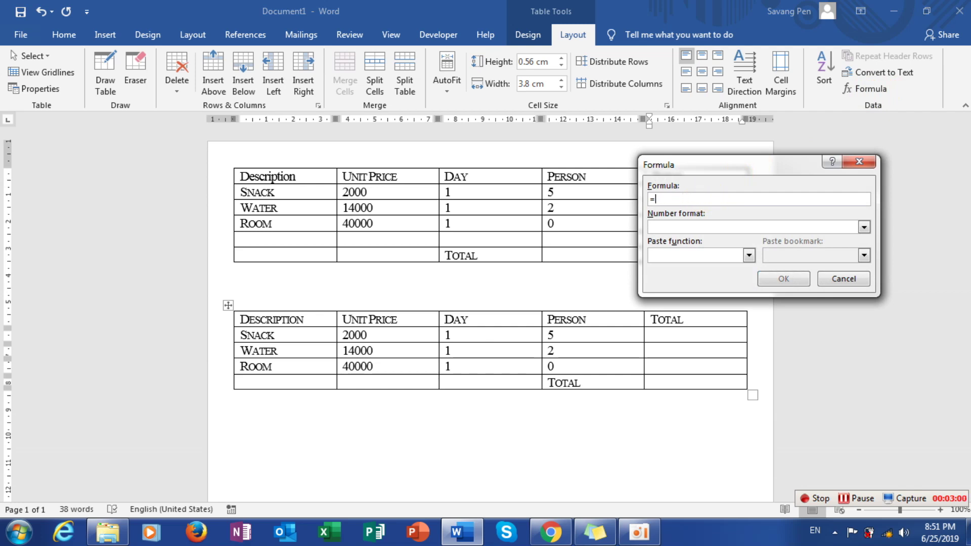
text(20)
text(00)
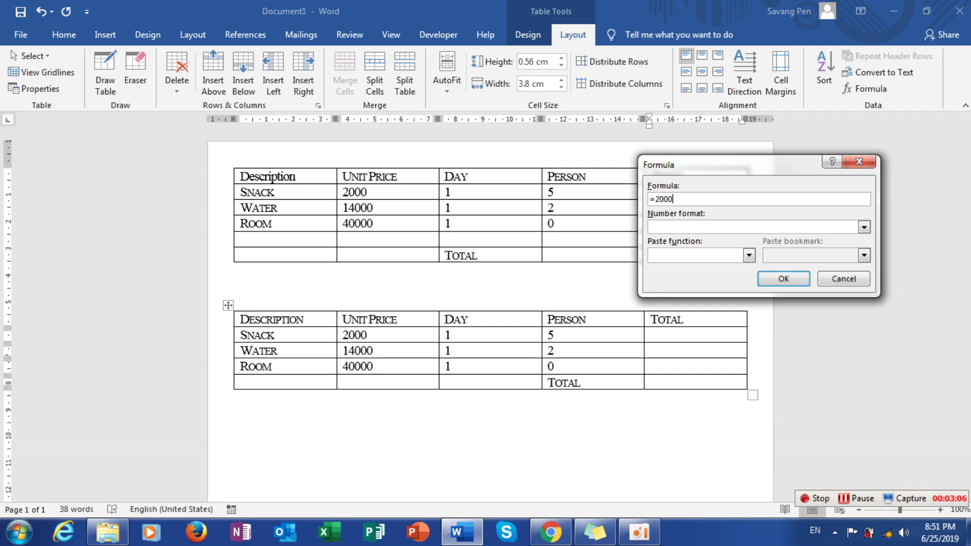
text(*)
text(1)
text(*5)
click(784, 280)
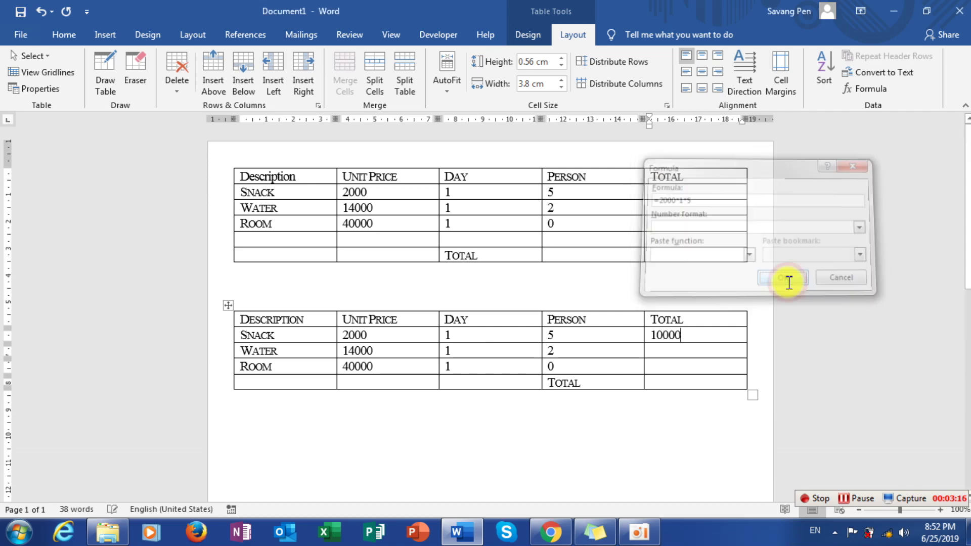
click(674, 348)
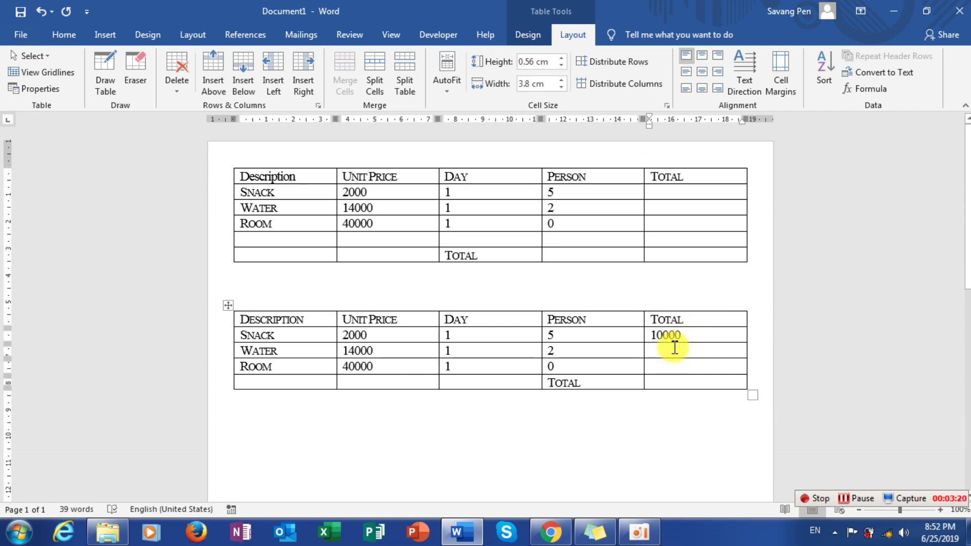
click(860, 95)
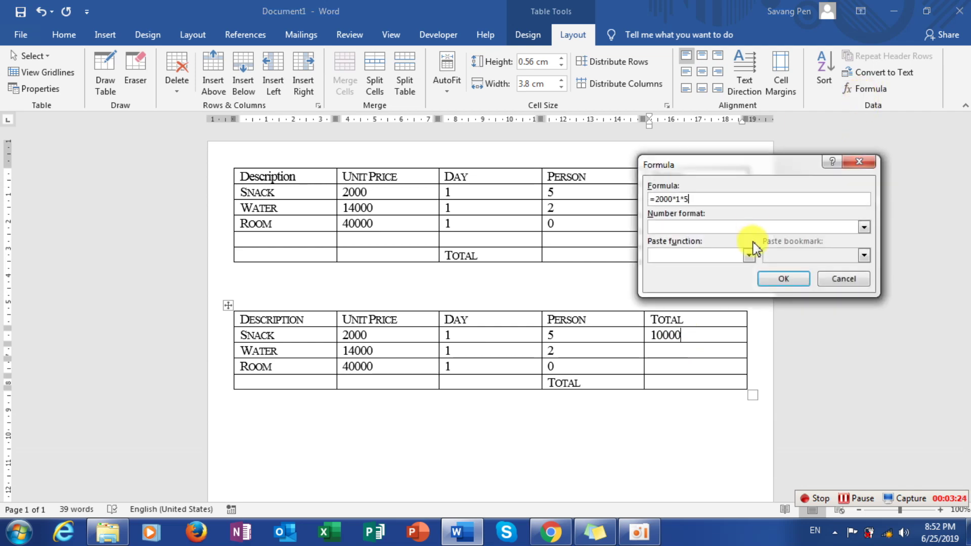
click(748, 255)
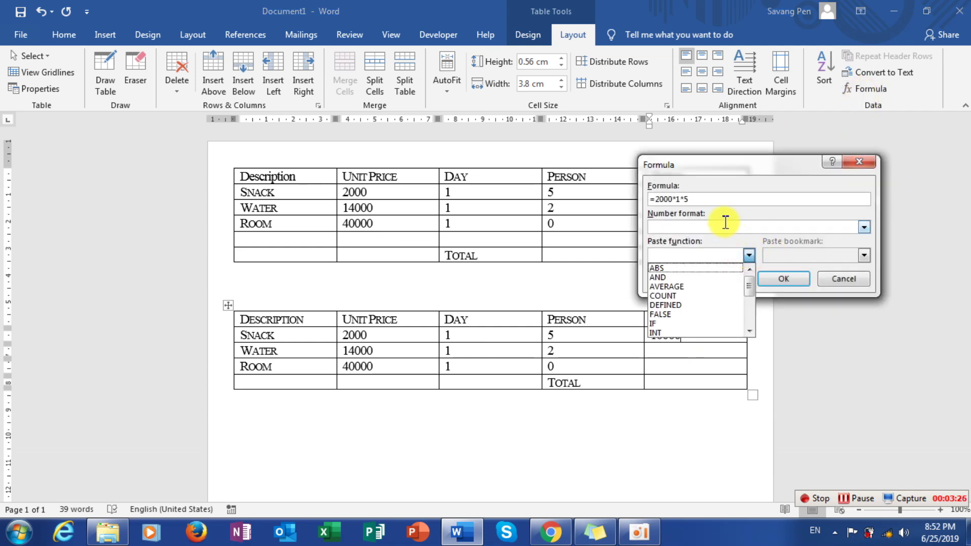
click(866, 225)
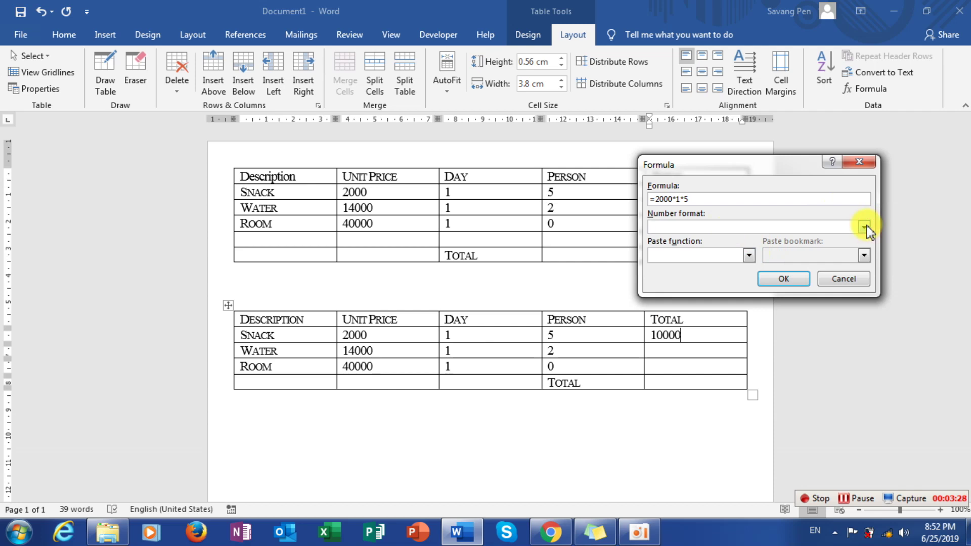
click(866, 226)
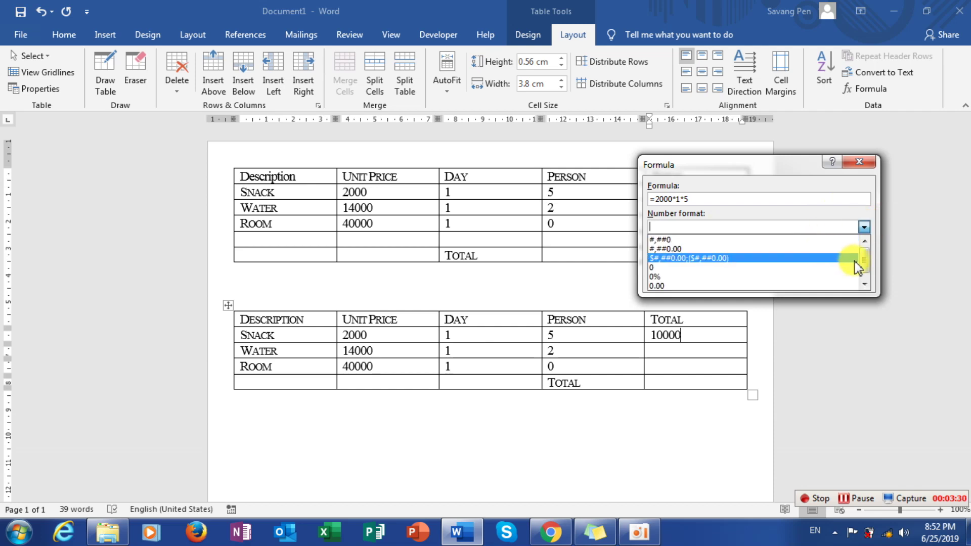
drag(869, 268, 862, 246)
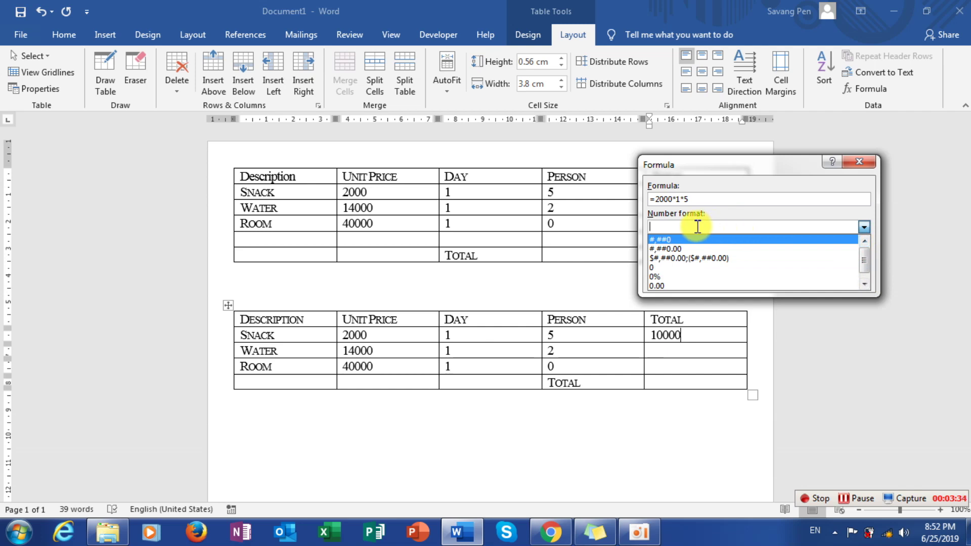
text(r)
click(871, 208)
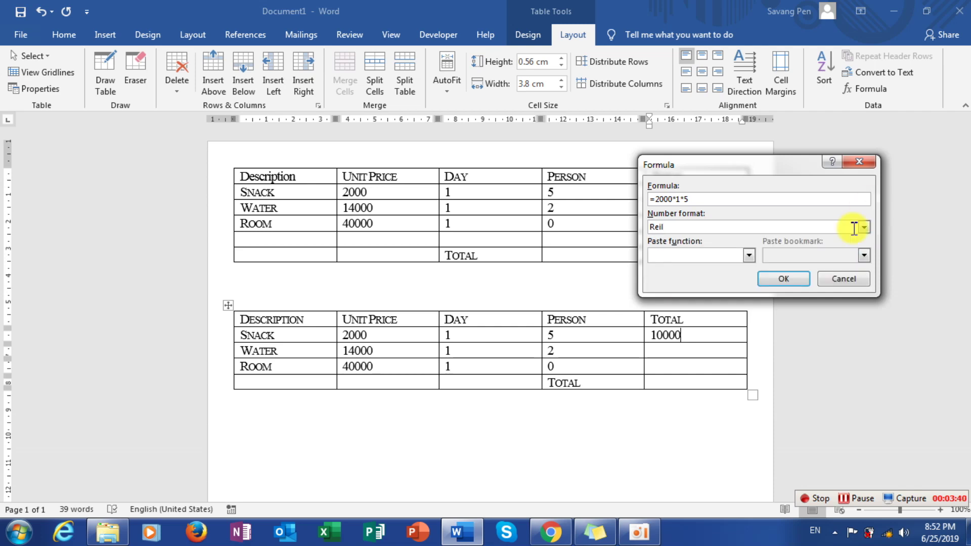
click(778, 278)
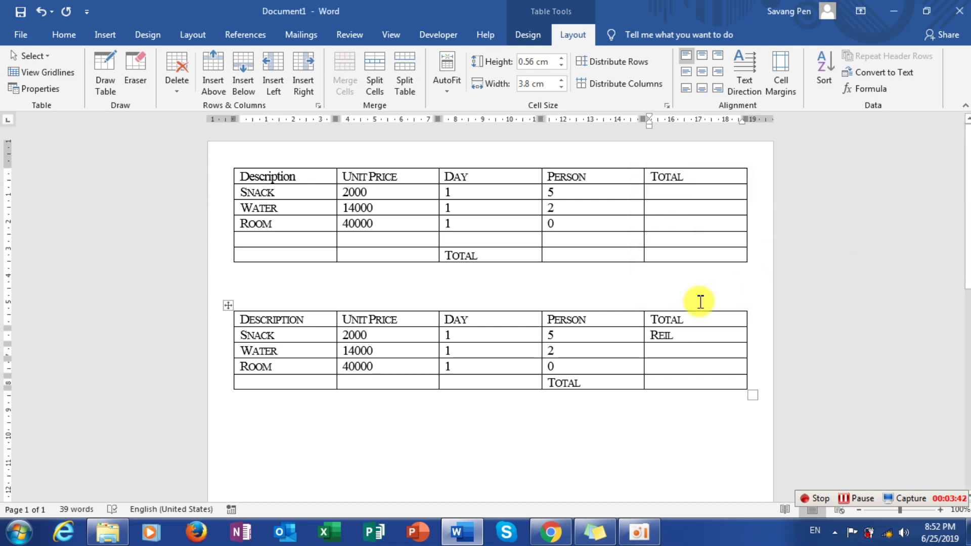
Restore Snack's 10000, then compute the Water total with =14000*2, giving 28000.
key(ctrl+z)
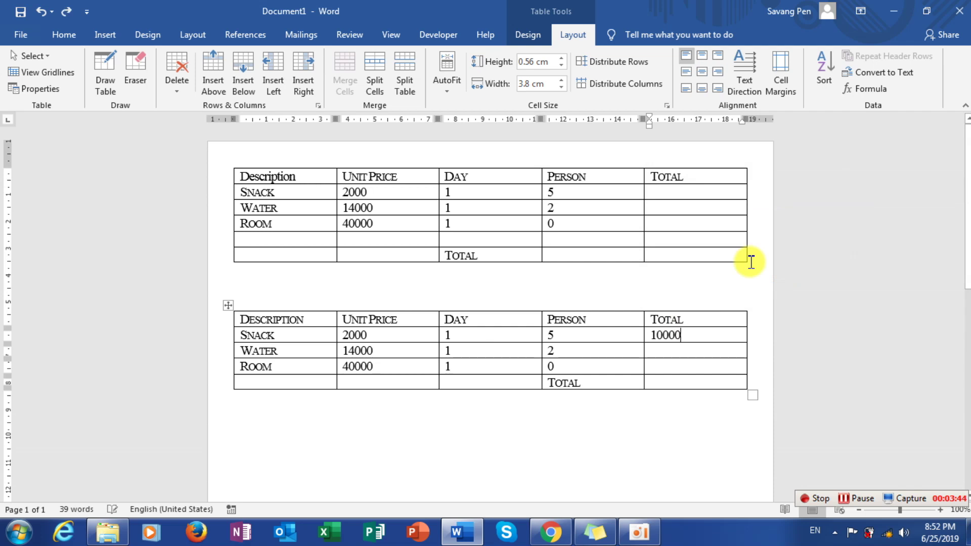
click(683, 353)
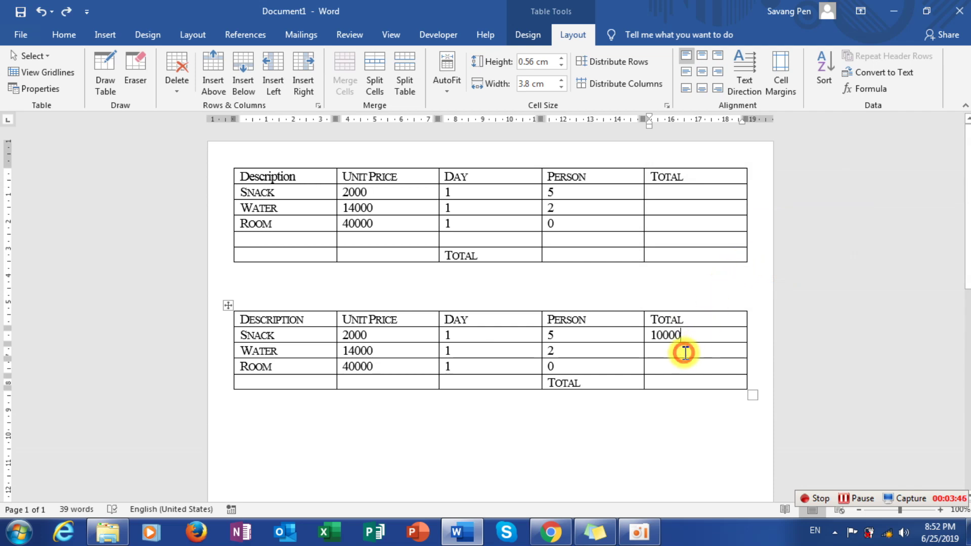
click(861, 92)
key(BackSpace)
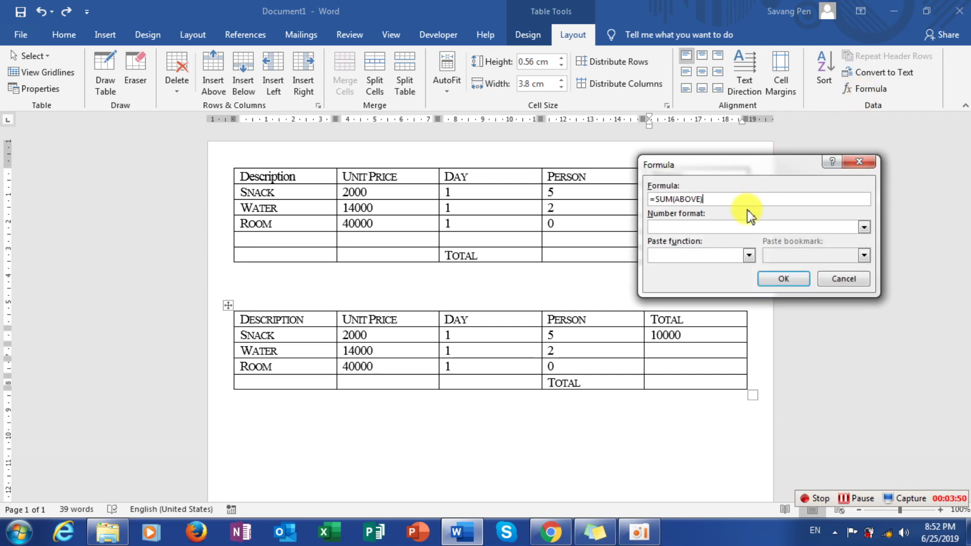
key(BackSpace)
key(BackSpace)
key(BackSpace)
key(BackSpace)
key(BackSpace)
key(BackSpace)
key(BackSpace)
key(BackSpace)
key(BackSpace)
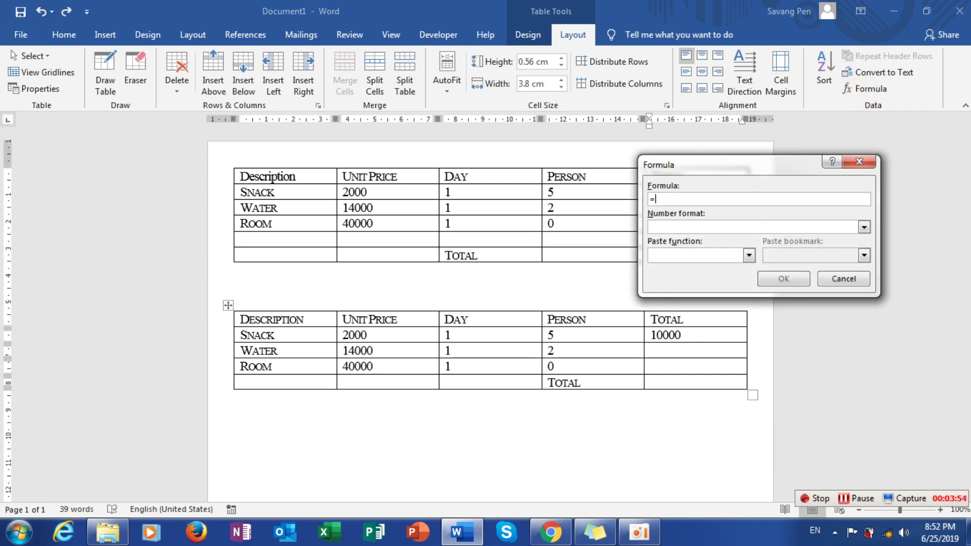
text(1)
text(4)
text(000*)
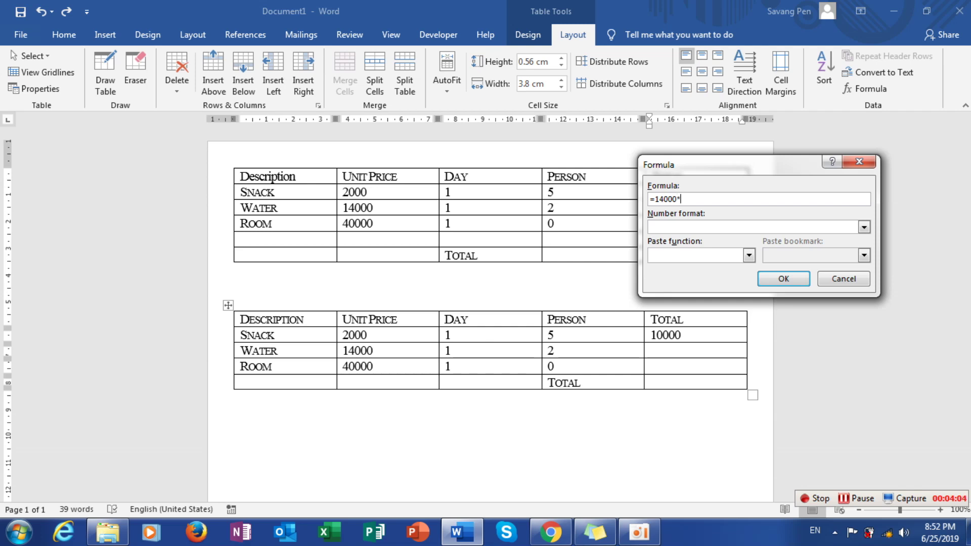
text(2)
click(784, 284)
click(664, 363)
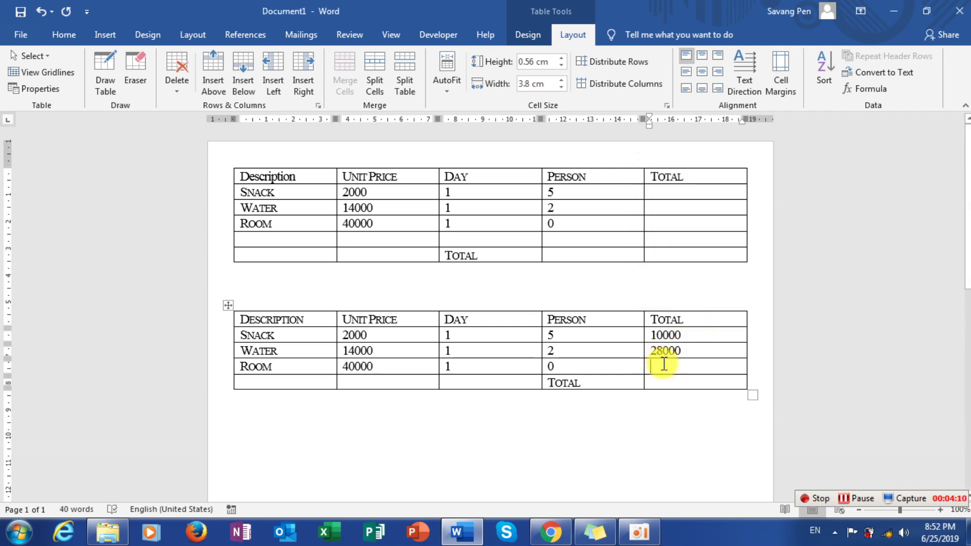
Compute the Room total with the formula =40000*1, giving 40000.
click(854, 98)
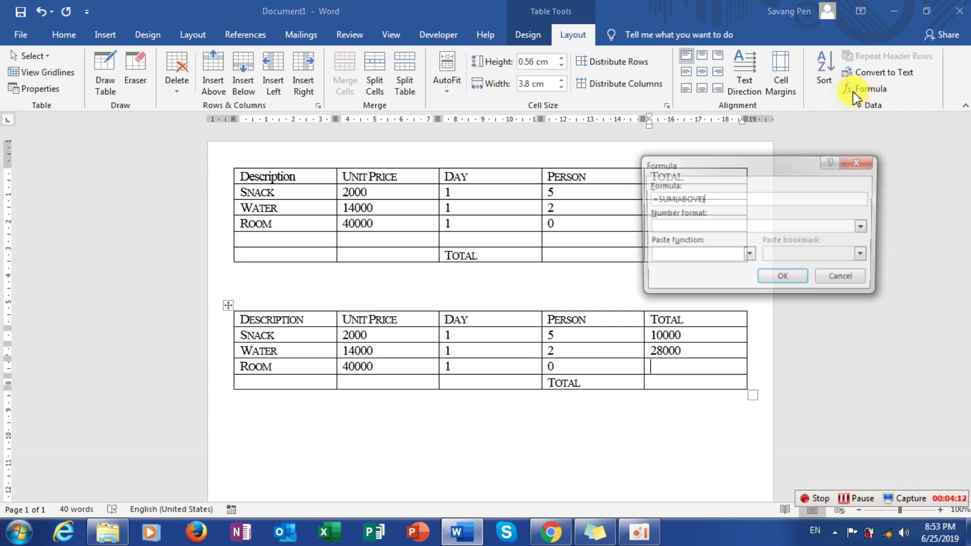
key(BackSpace)
key(BackSpace)
key(BackSpace)
key(BackSpace)
key(BackSpace)
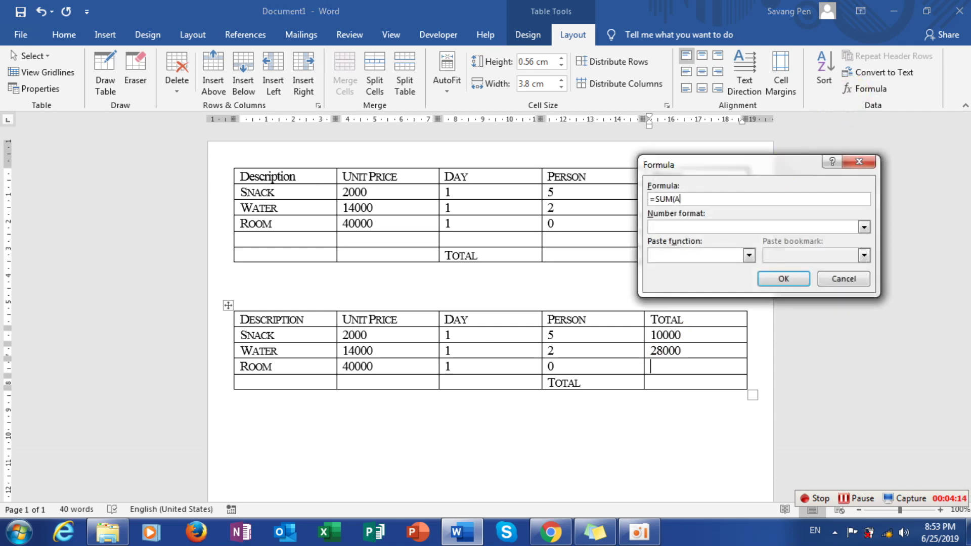
key(BackSpace)
key(BackSpace)
key(BackSpace)
key(BackSpace)
key(BackSpace)
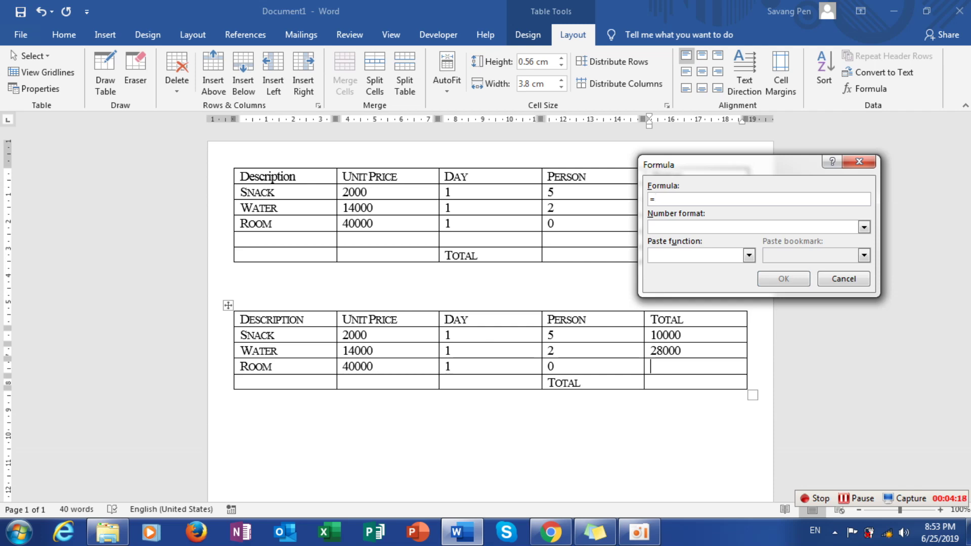
text(4000)
text(0*)
text(1)
click(783, 282)
click(676, 384)
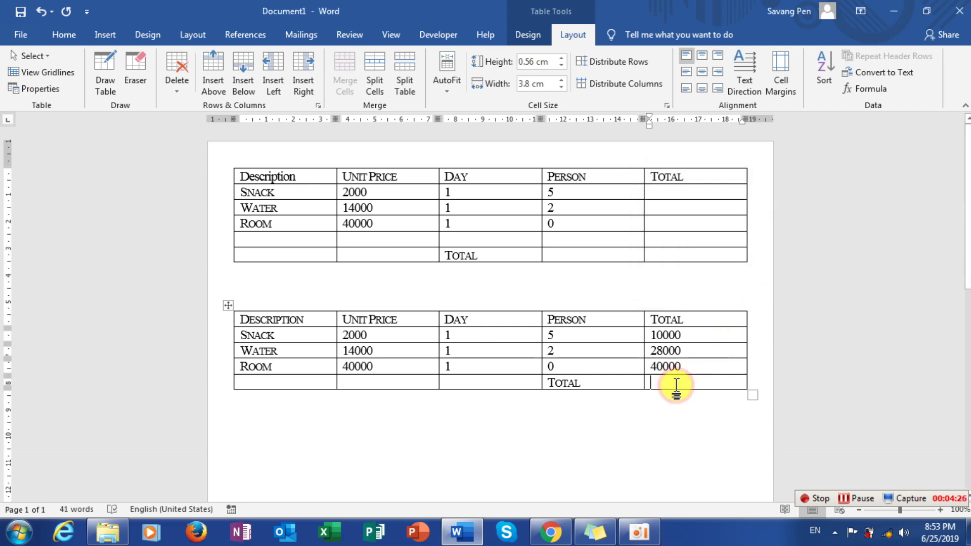
Apply =SUM(ABOVE) in the bottom Total cell to get 78000.
click(858, 90)
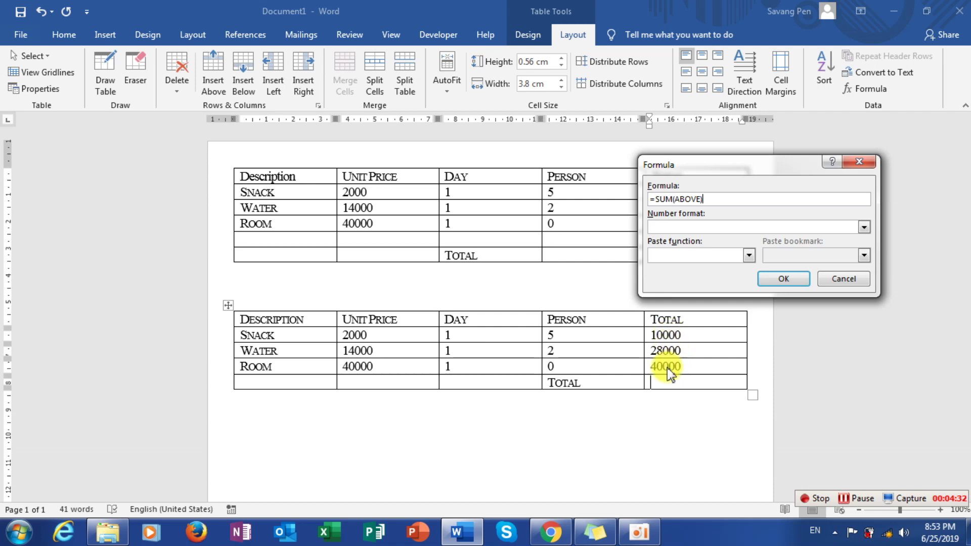
click(780, 280)
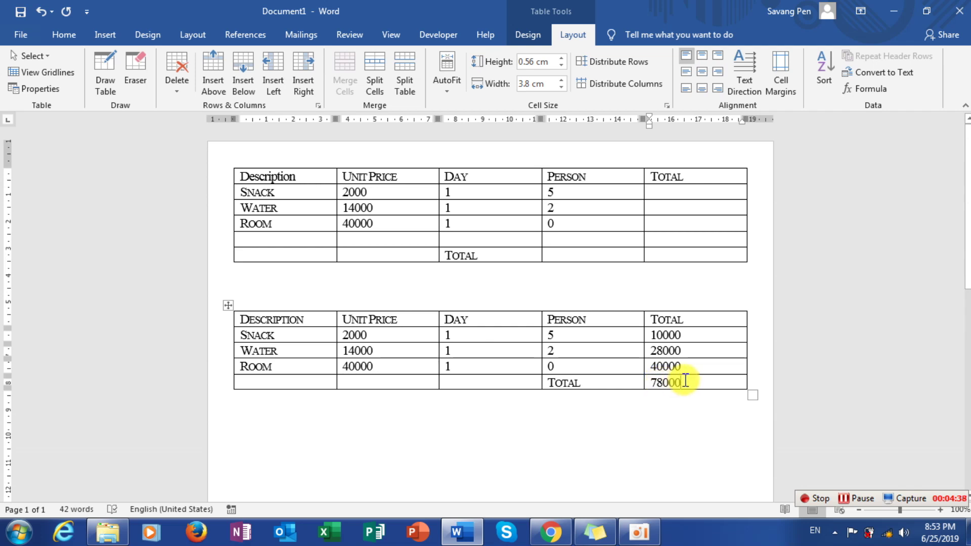
click(644, 414)
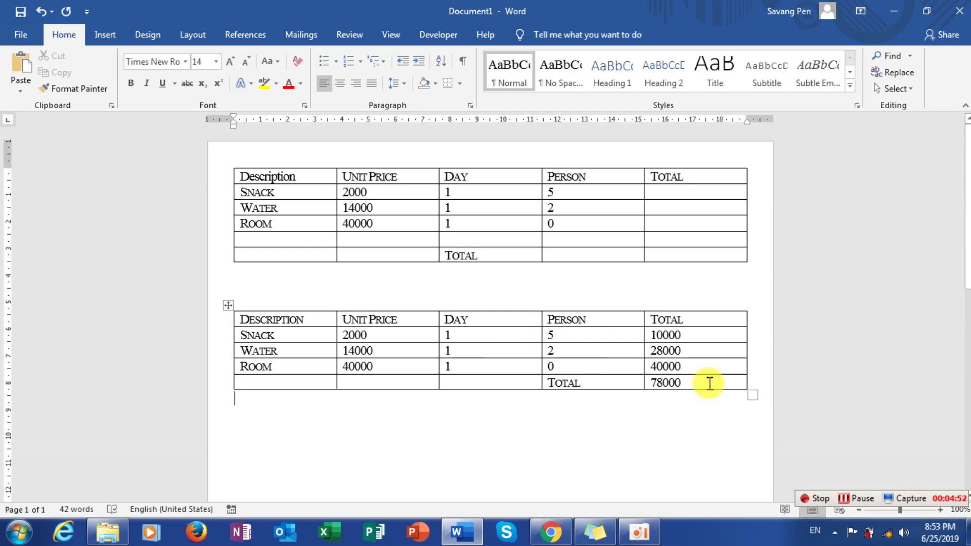
scroll(965, 191, down, 1)
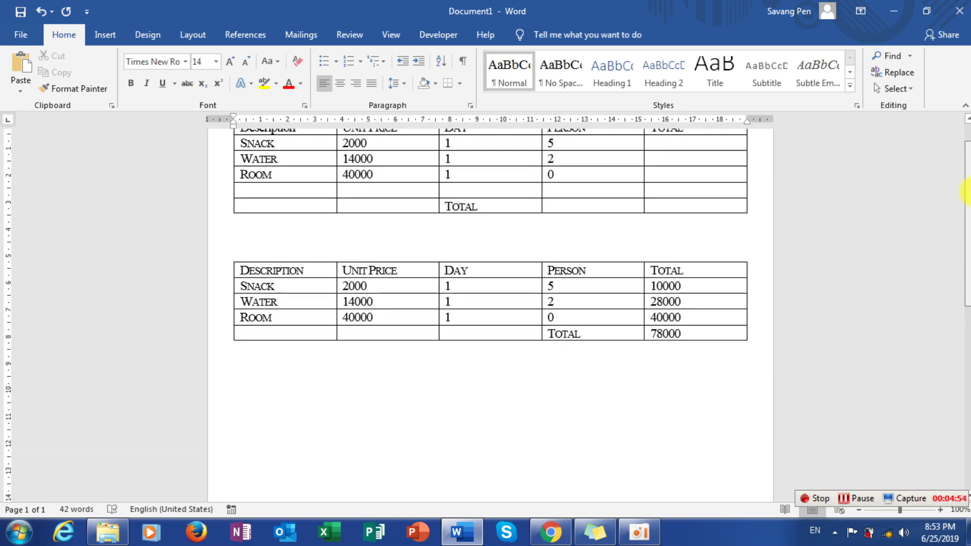
scroll(966, 152, up, 1)
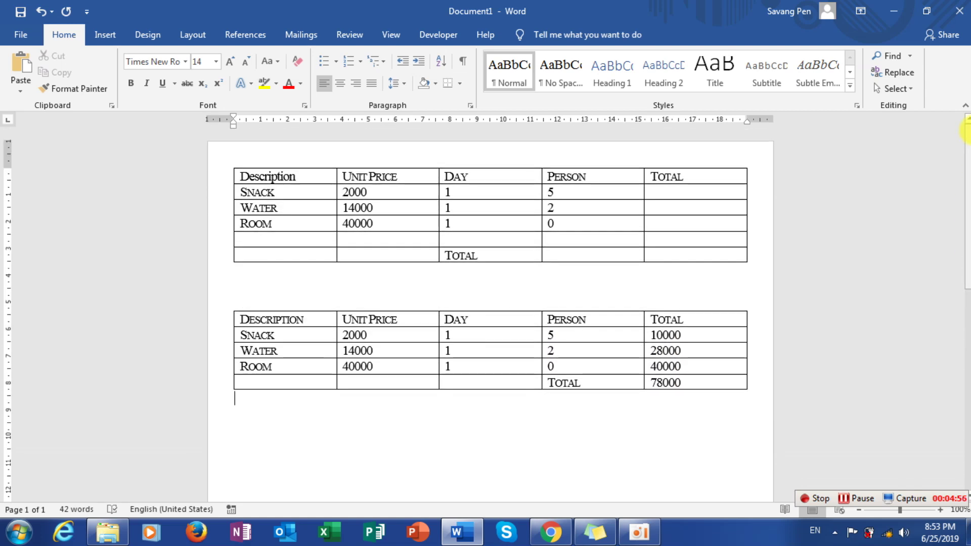